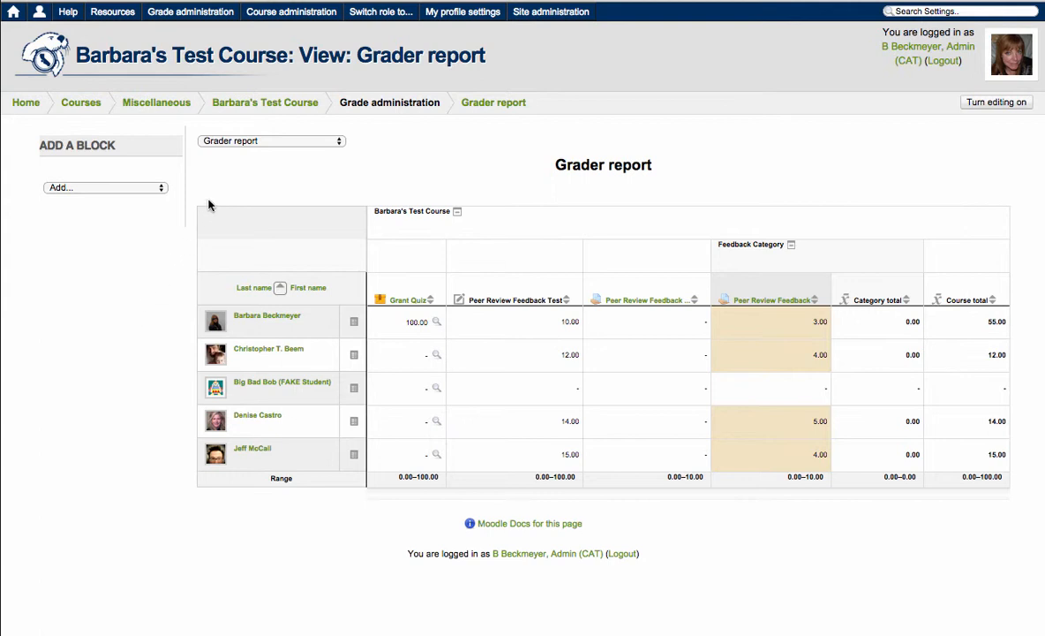
Export the course grades as an Excel spreadsheet with all grade items included, and open the exported workbook in Excel
click(318, 142)
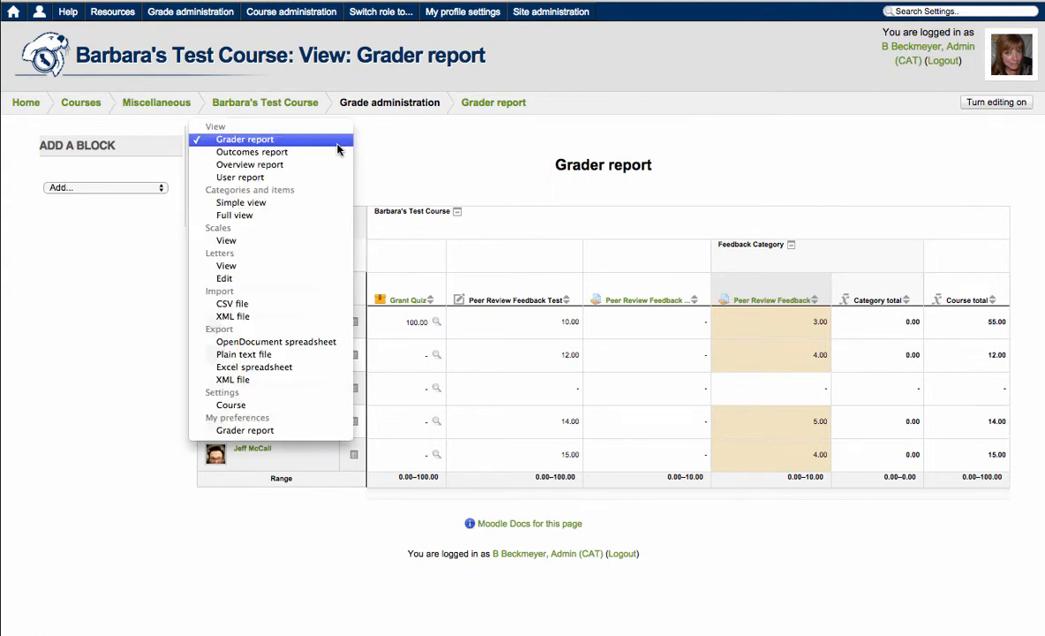
click(309, 371)
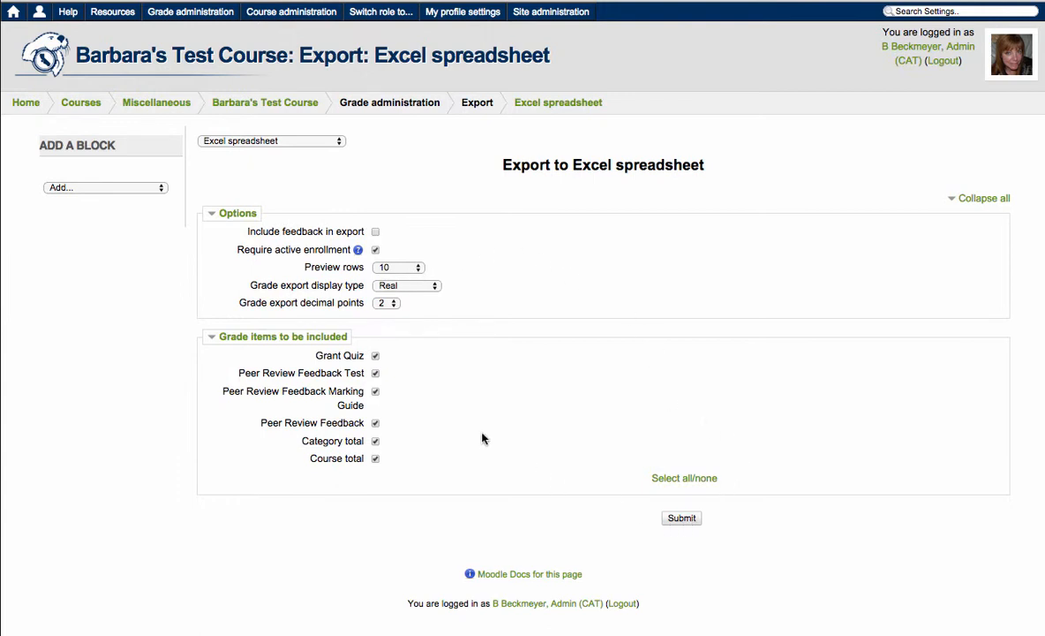
click(680, 519)
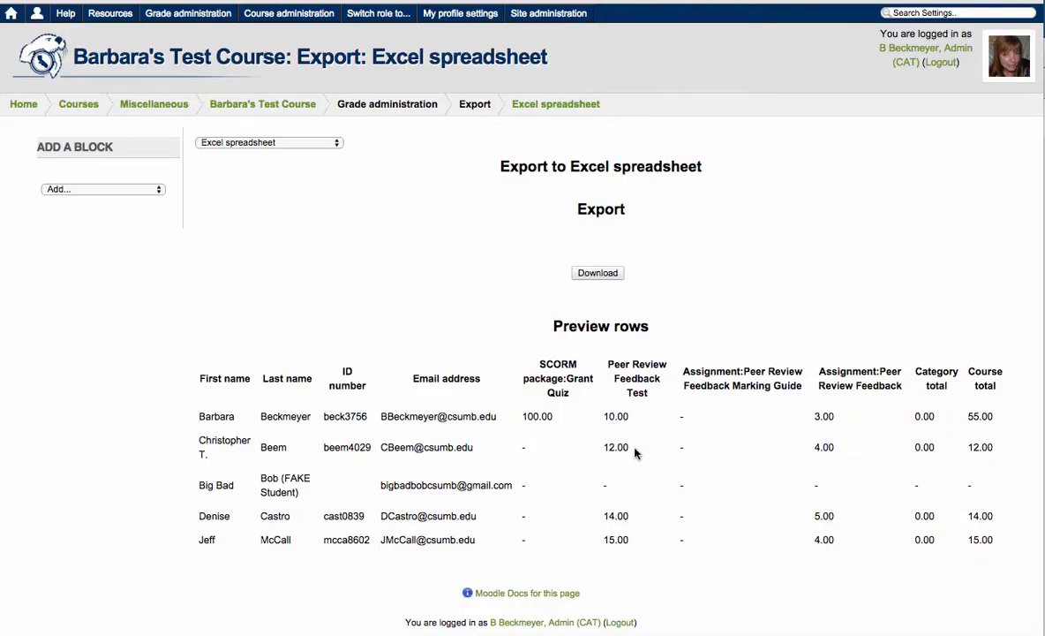
drag(569, 631, 270, 53)
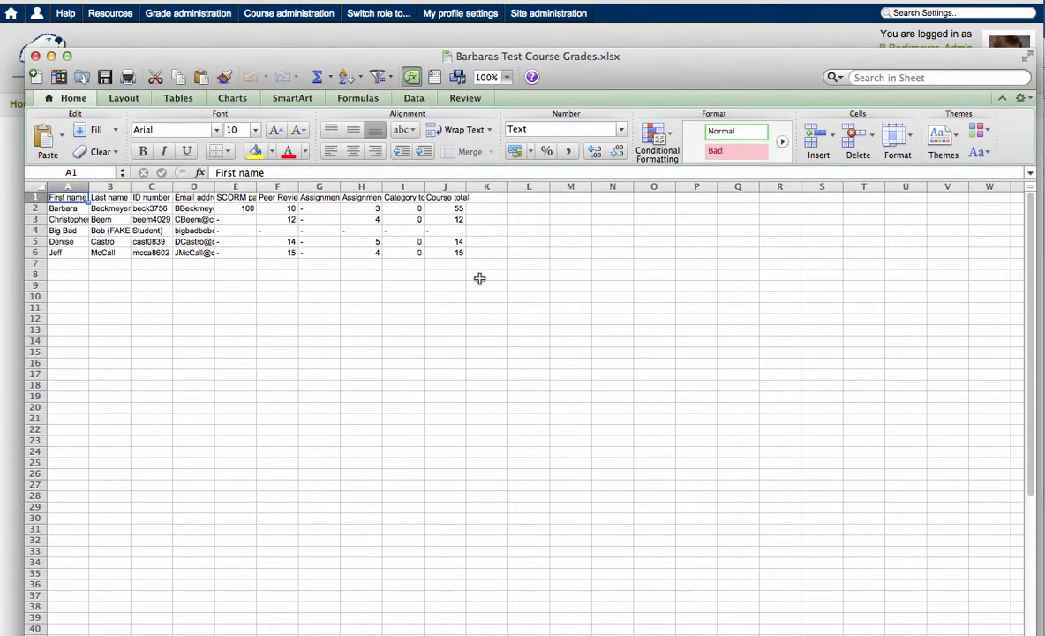
Add a column header "New item" in cell K1, beside the Course total column
click(488, 199)
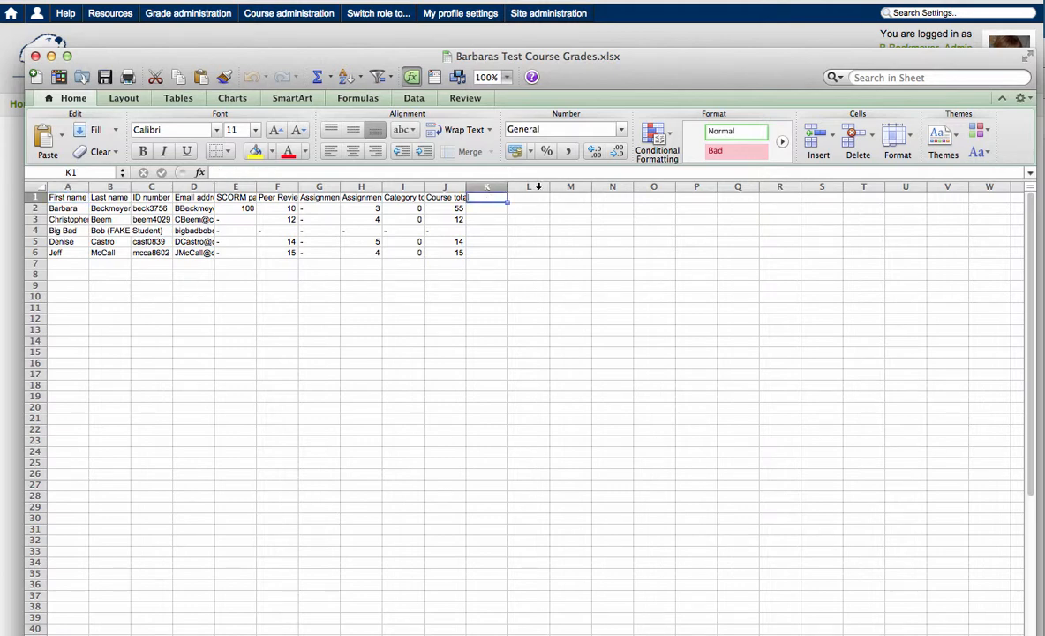
text(New)
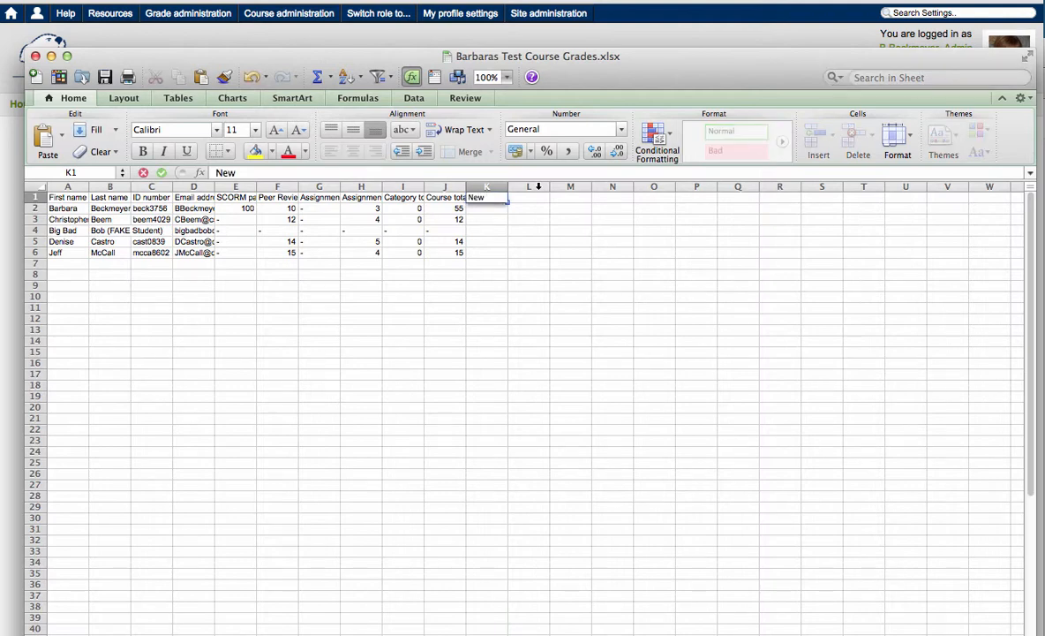
text( item)
Enter a grade of 20 for every student in the New item column, cells K2 to K6
click(491, 209)
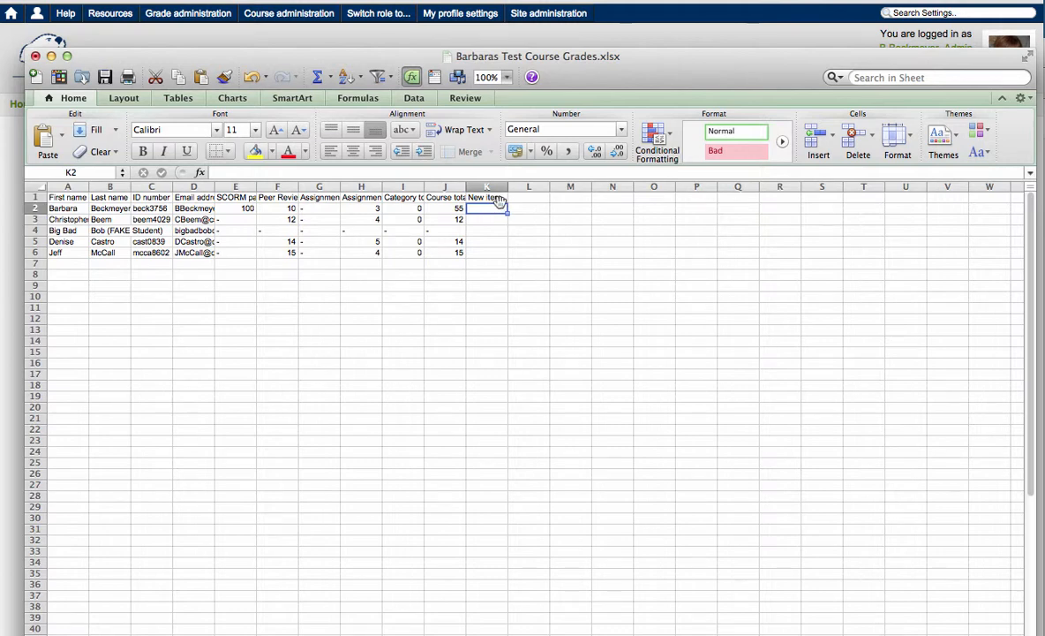
text(20)
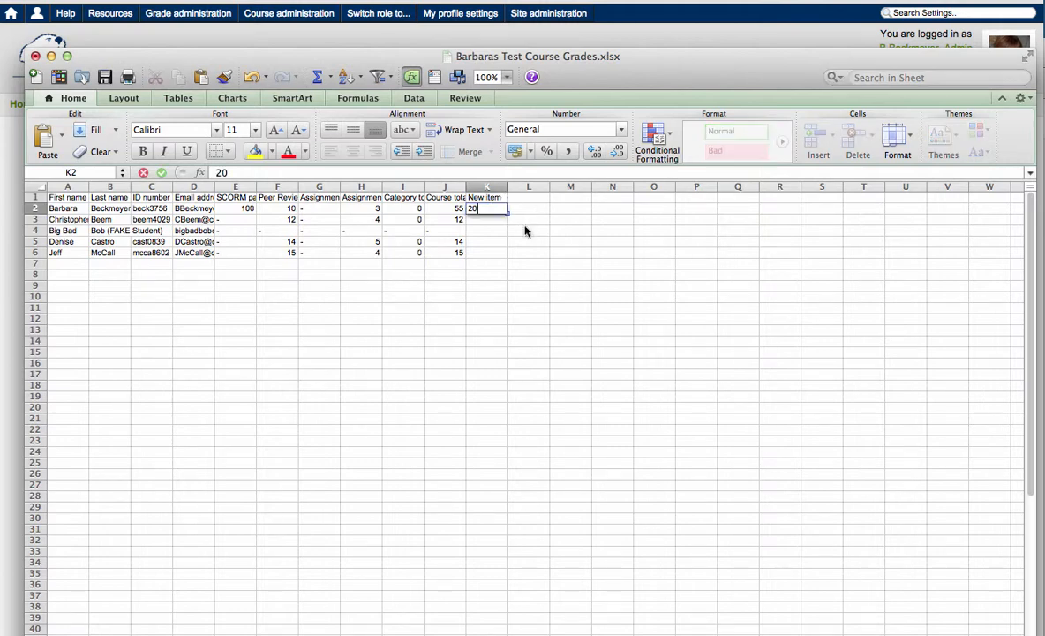
key(Return)
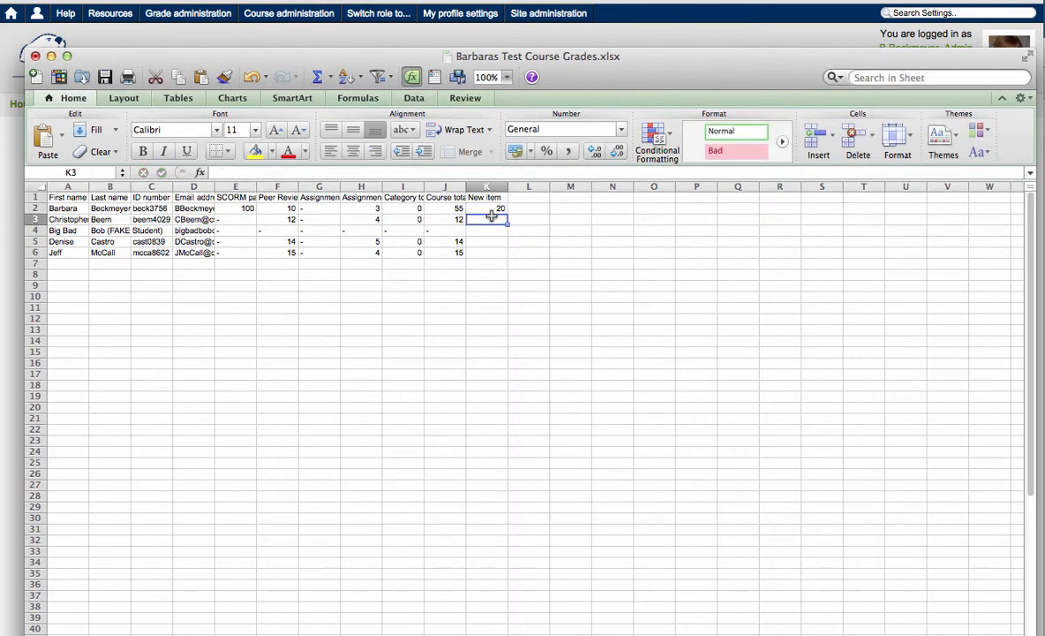
text(20)
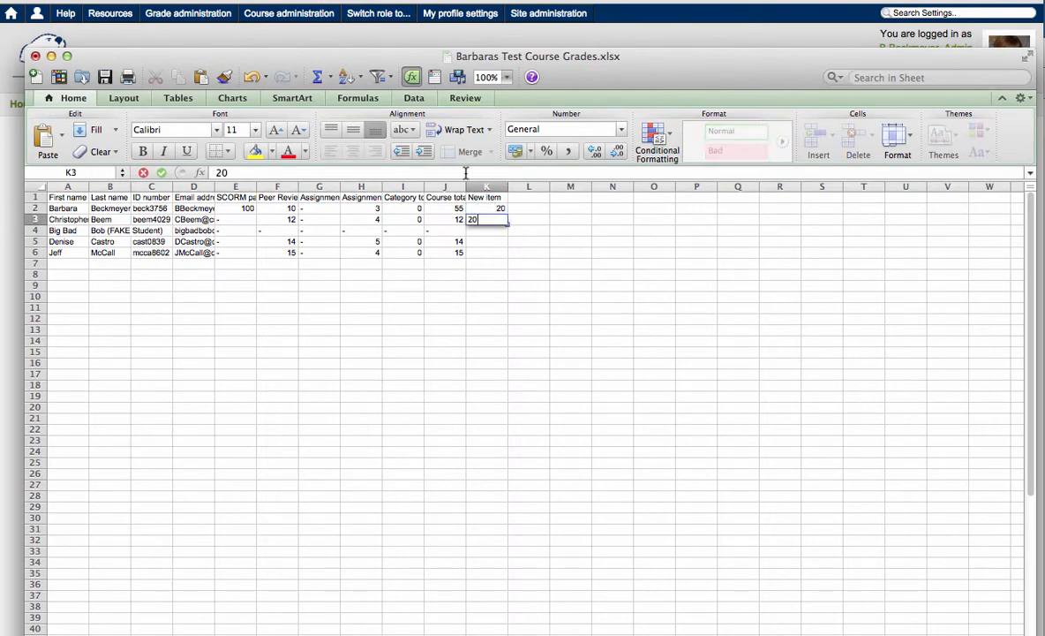
key(Tab)
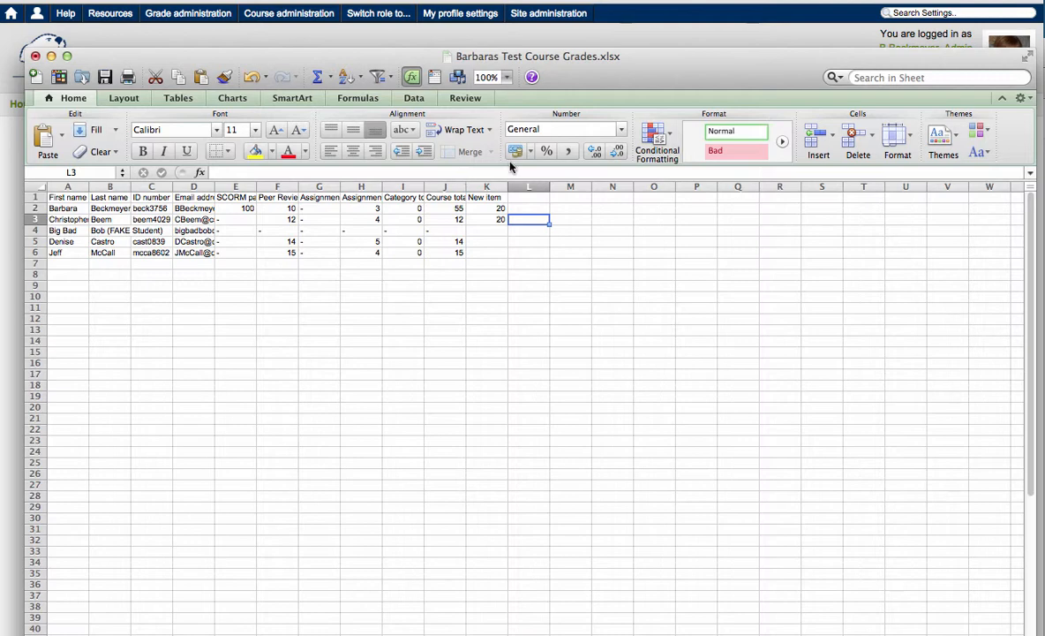
click(499, 220)
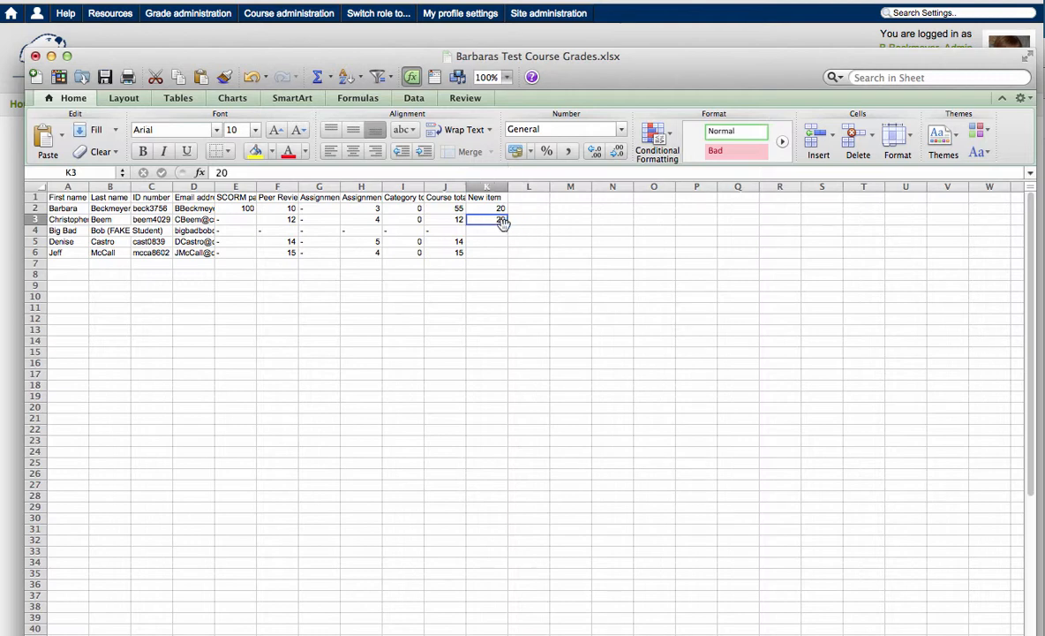
drag(508, 224, 508, 256)
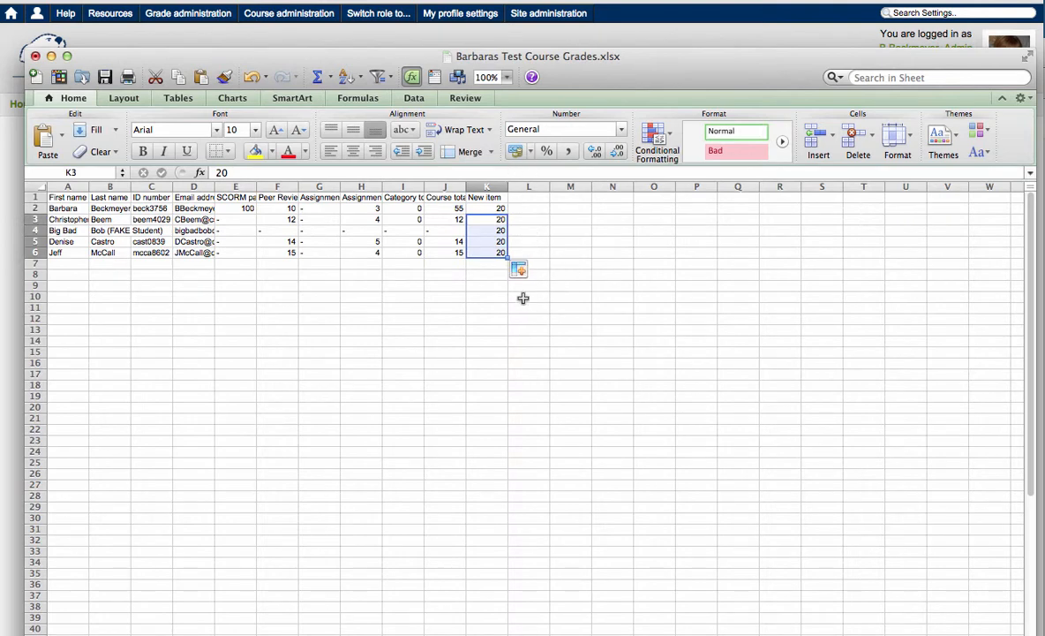
click(532, 193)
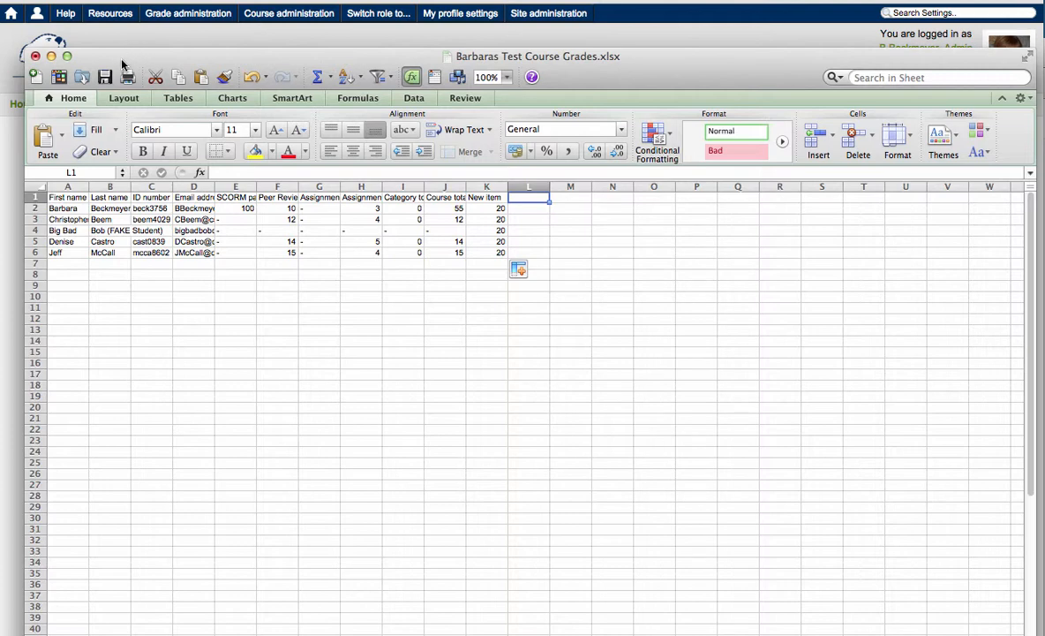
Save the workbook to the Desktop as Comma Separated Values (.csv) under its existing name, accepting the loss of unsupported features
mouse_move(106, 14)
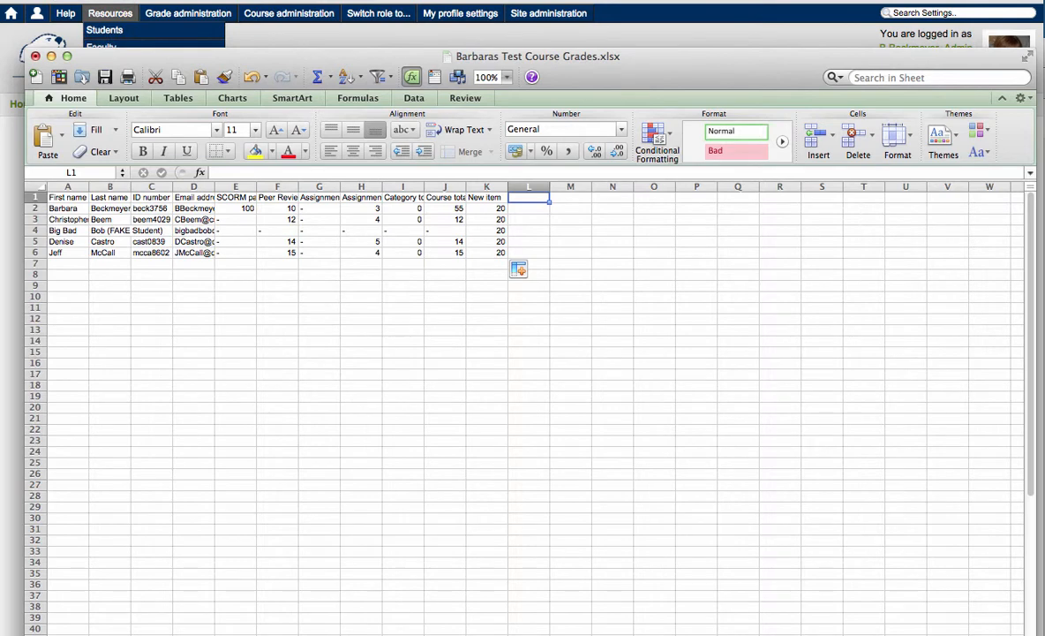
click(0, 0)
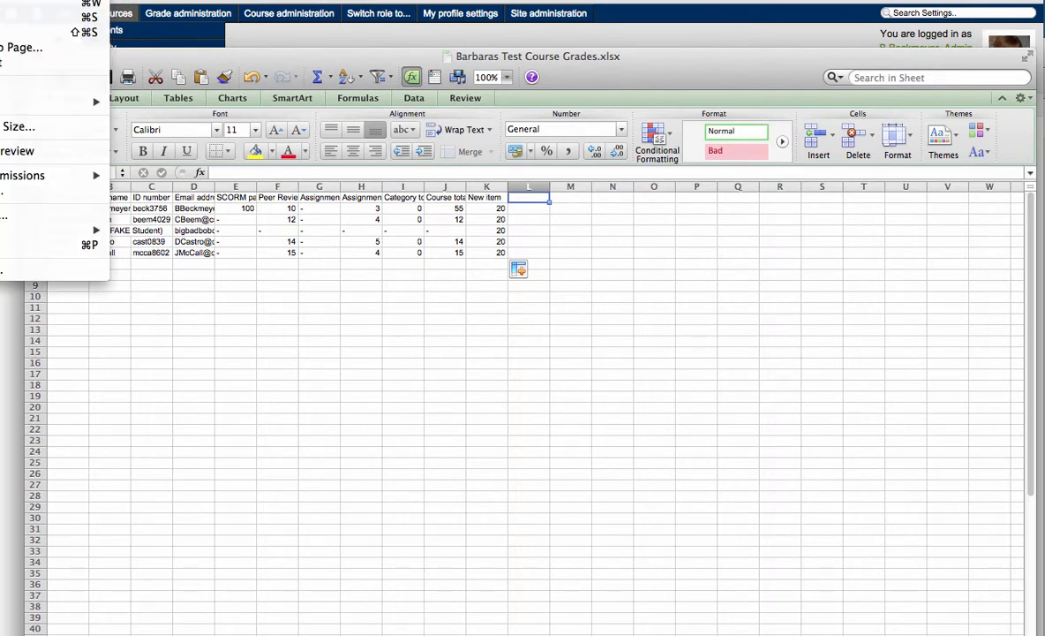
click(2, 32)
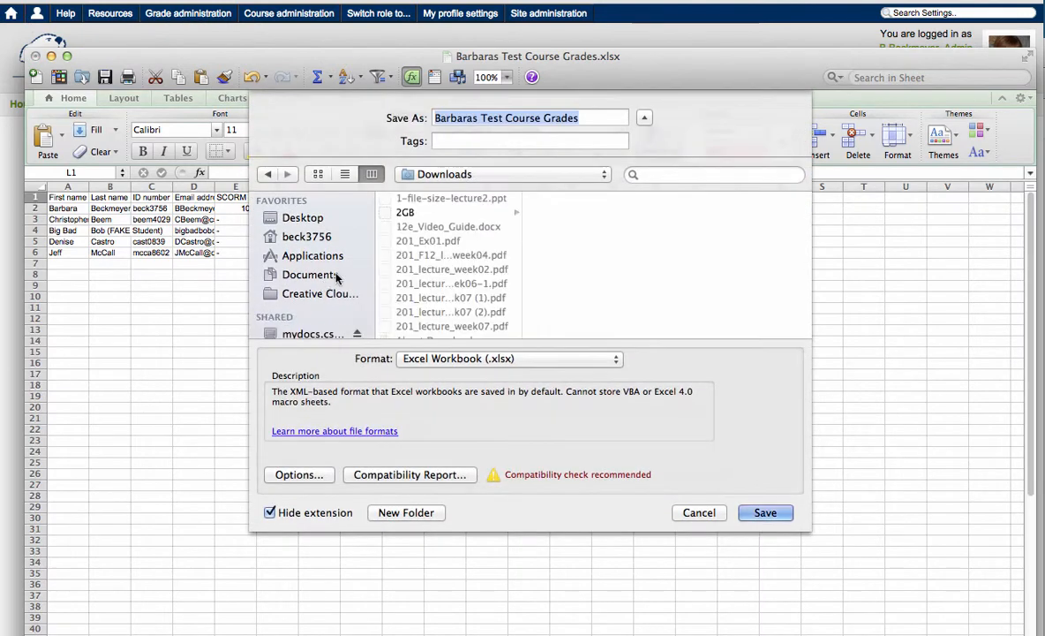
click(616, 359)
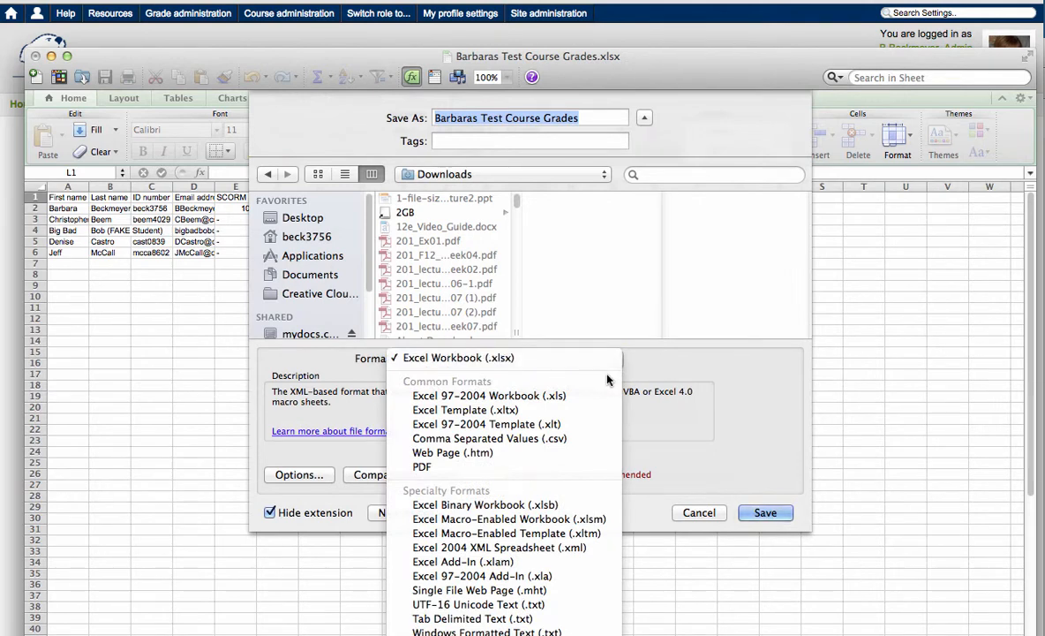
click(548, 438)
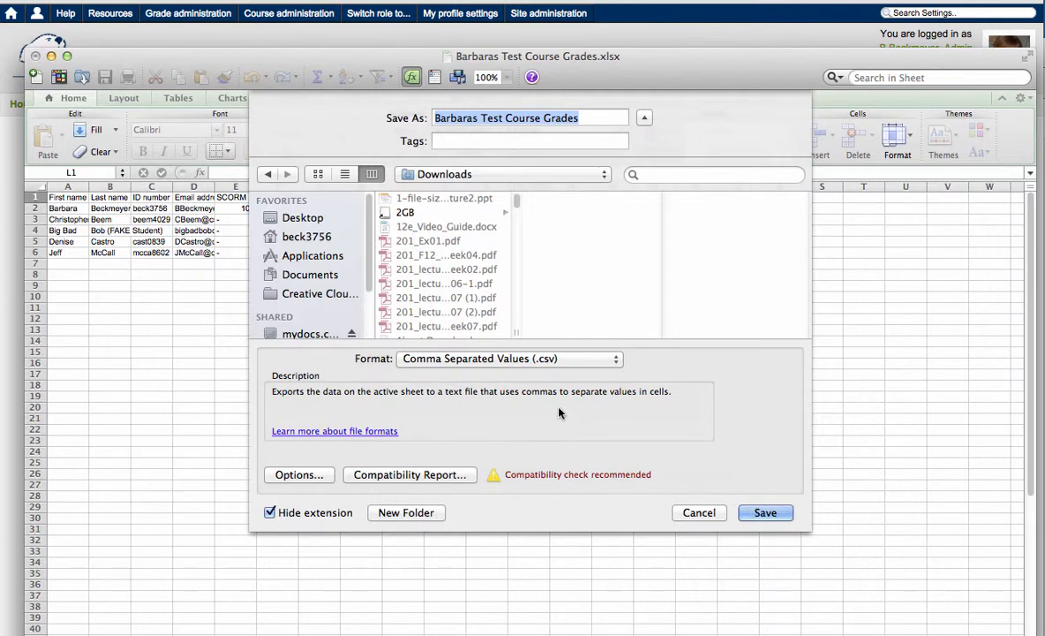
click(305, 216)
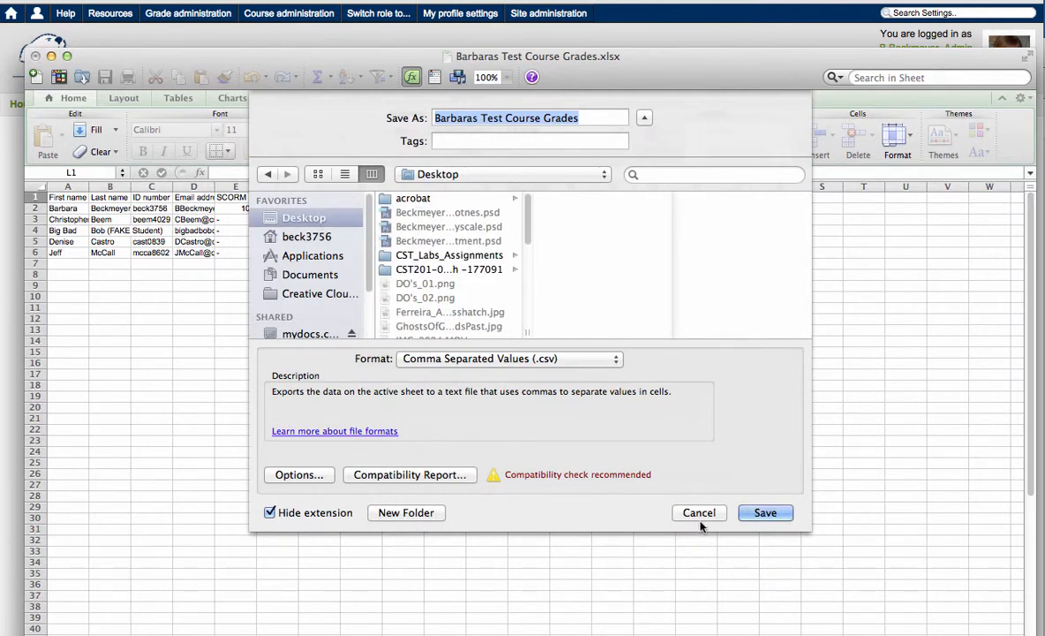
click(763, 515)
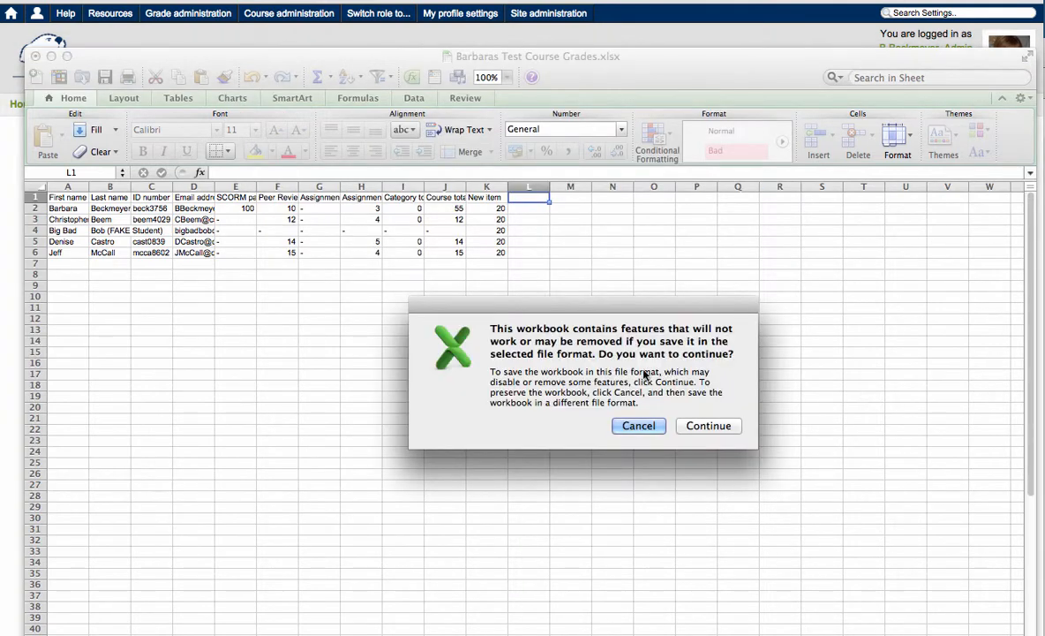
click(703, 427)
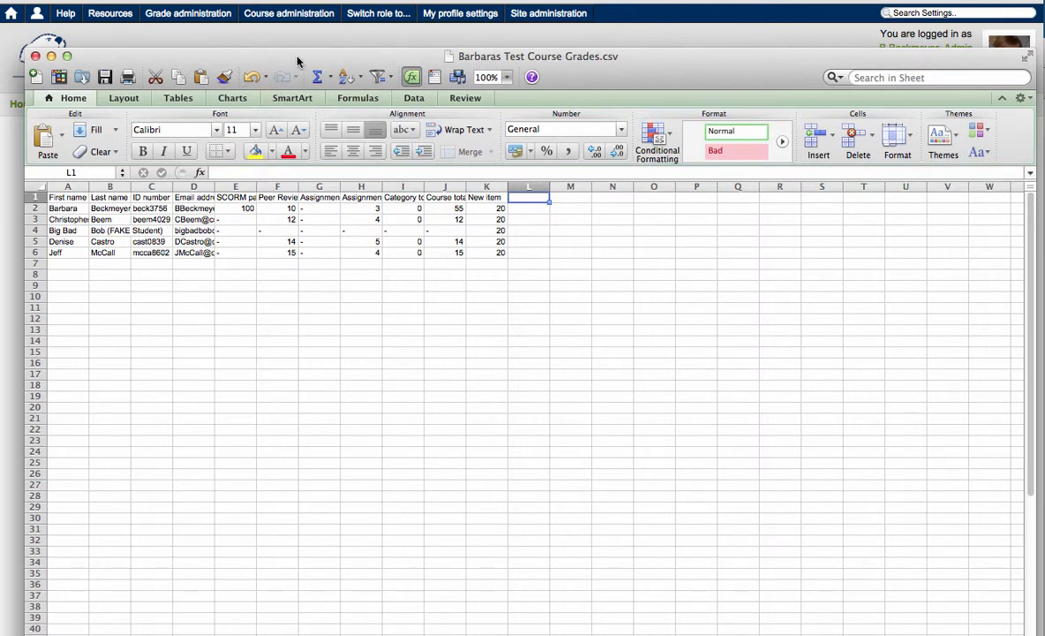
Minimize the spreadsheet, switch back to Moodle and open the CSV file grade import page
click(50, 55)
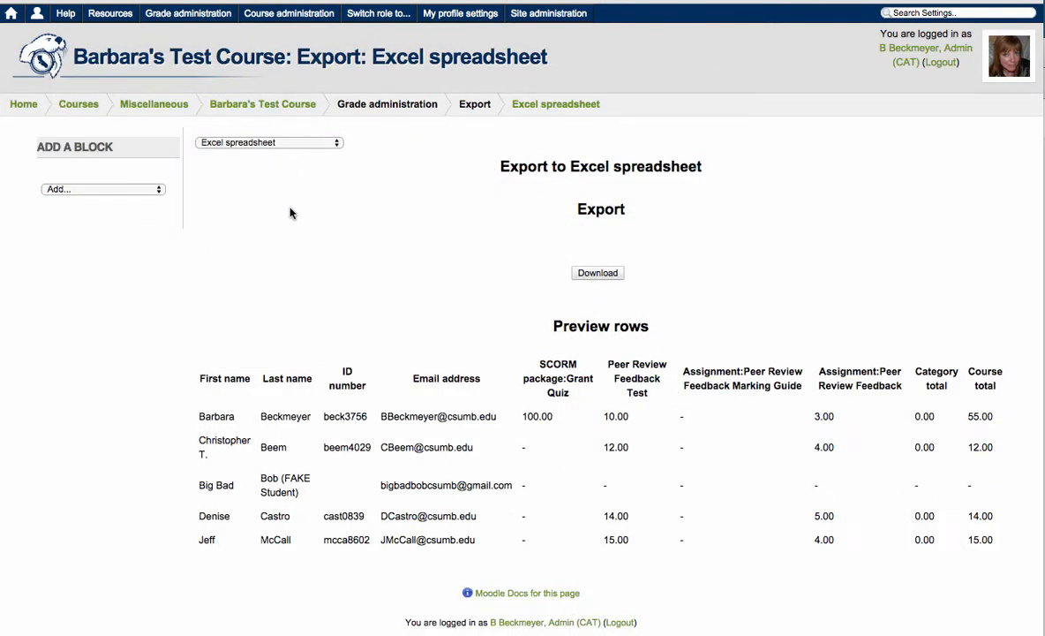
click(334, 141)
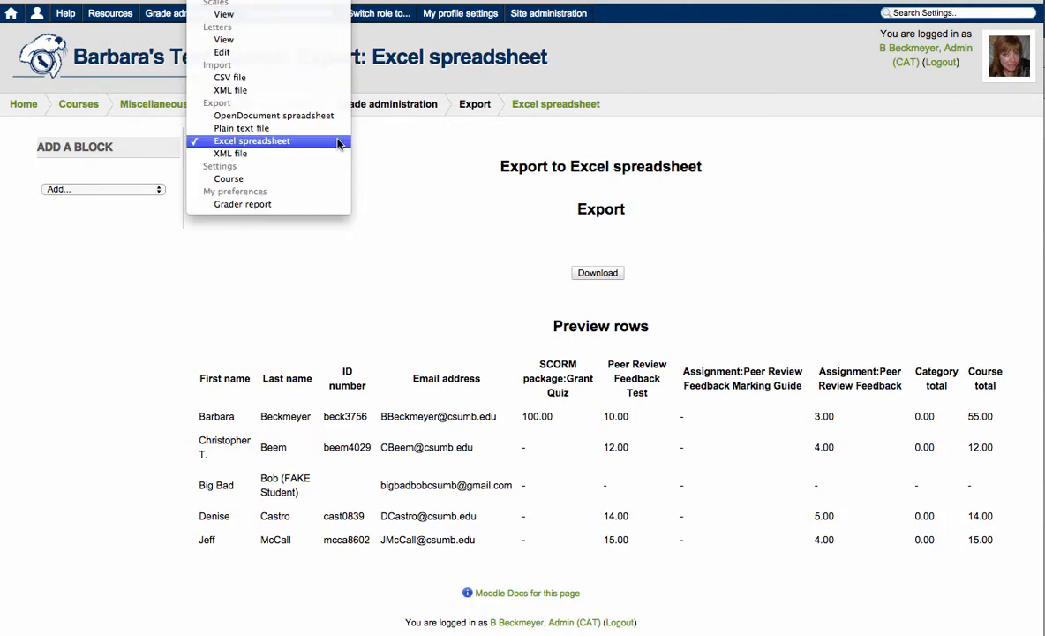
click(253, 82)
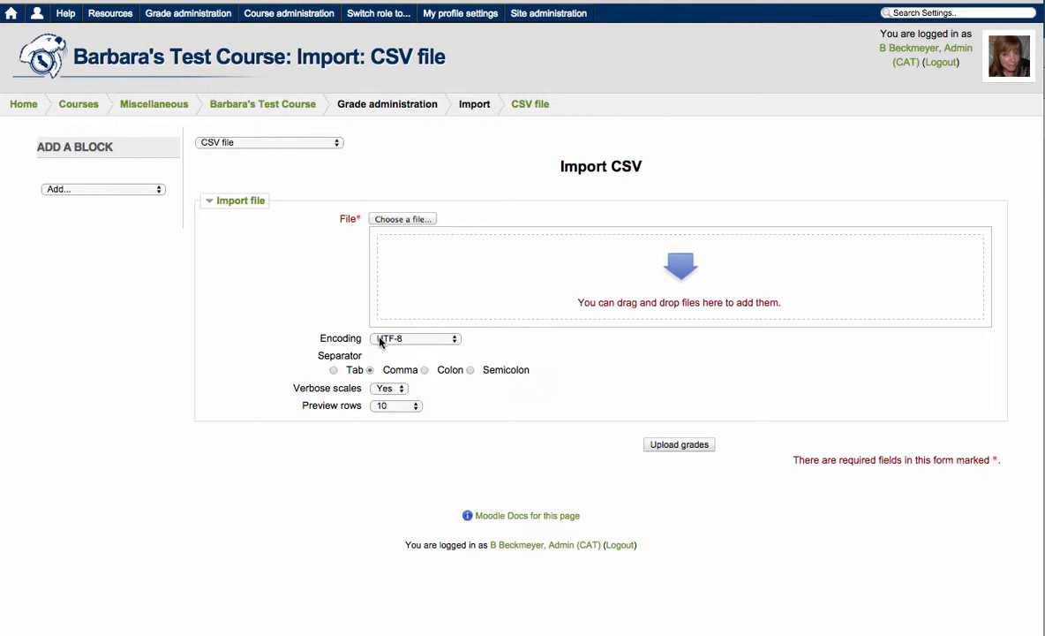
Upload the course grades CSV file from the Desktop and submit it for import with UTF-8 encoding and comma separator
click(405, 220)
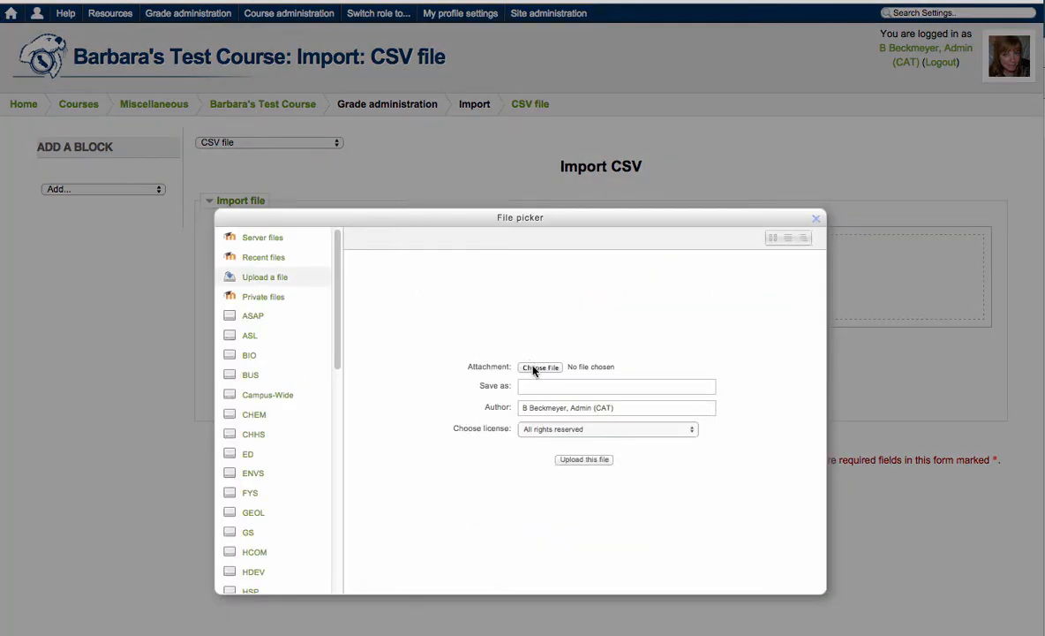
click(534, 364)
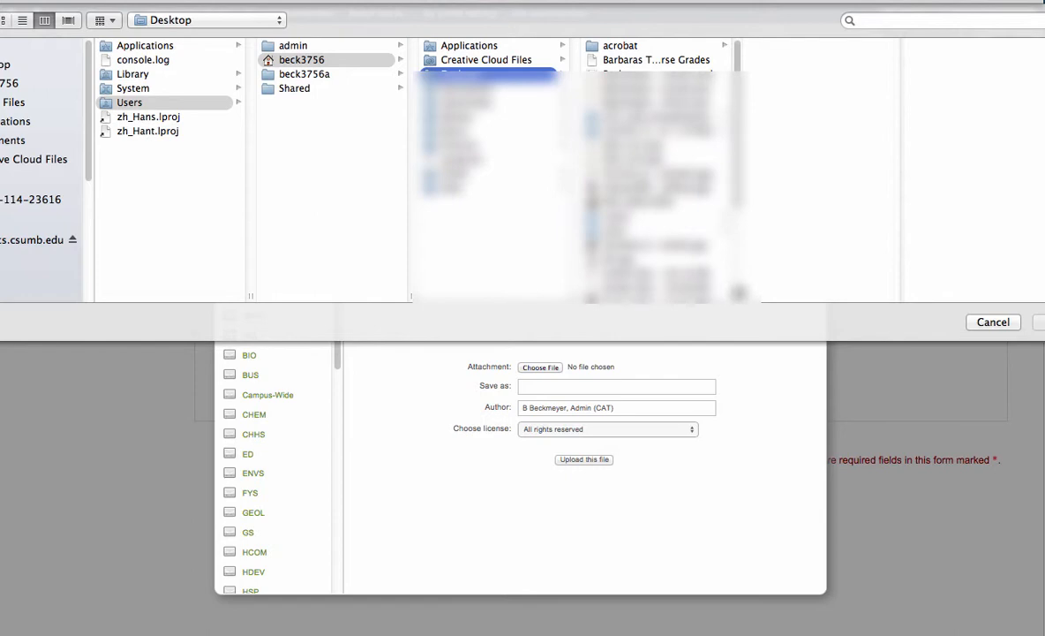
click(741, 60)
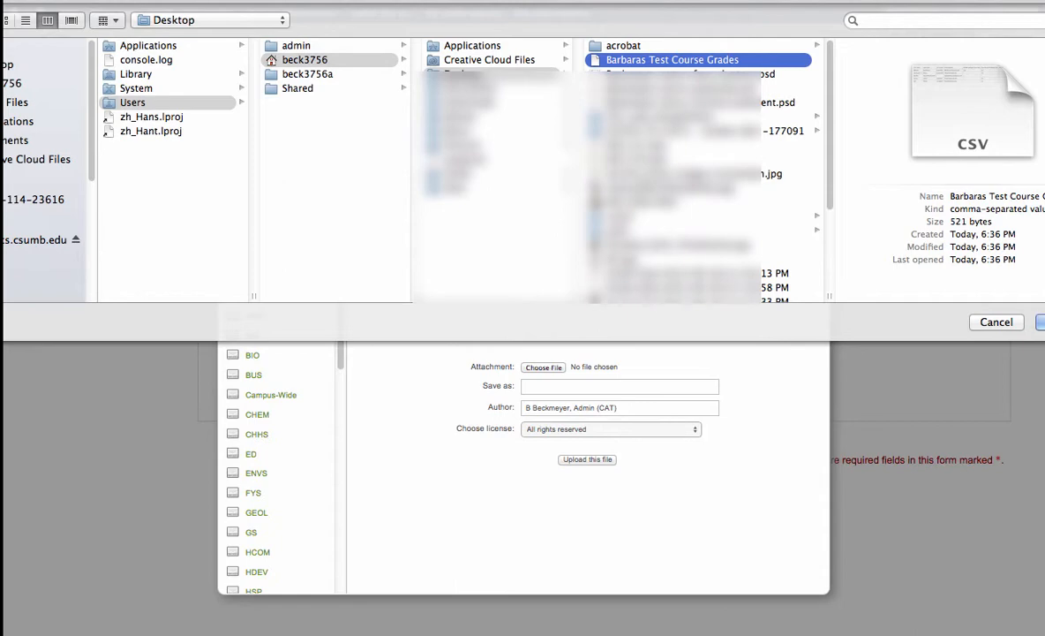
key(Return)
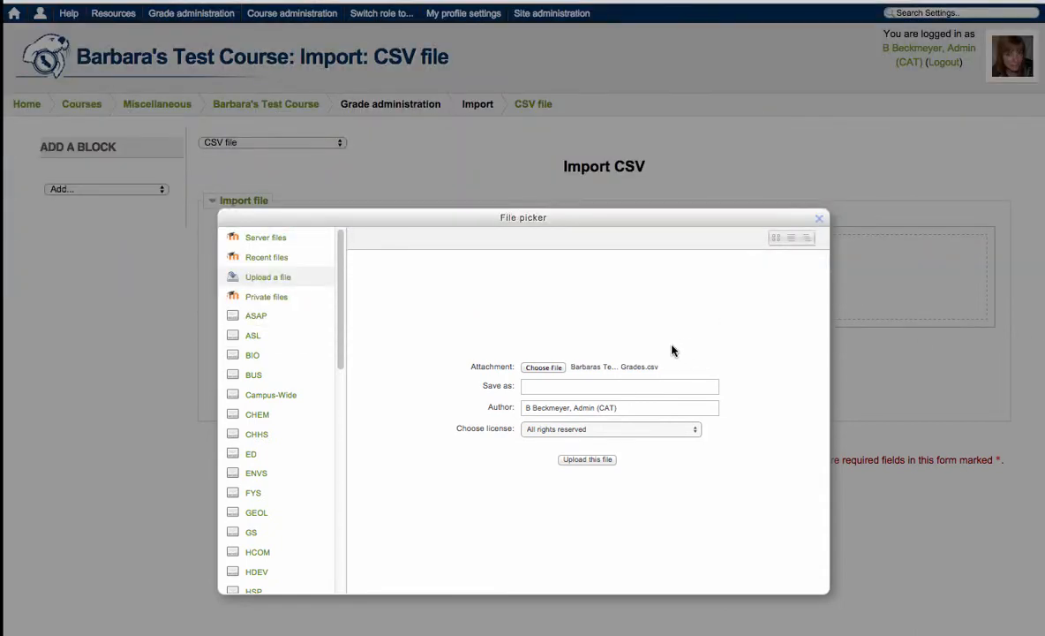
click(579, 461)
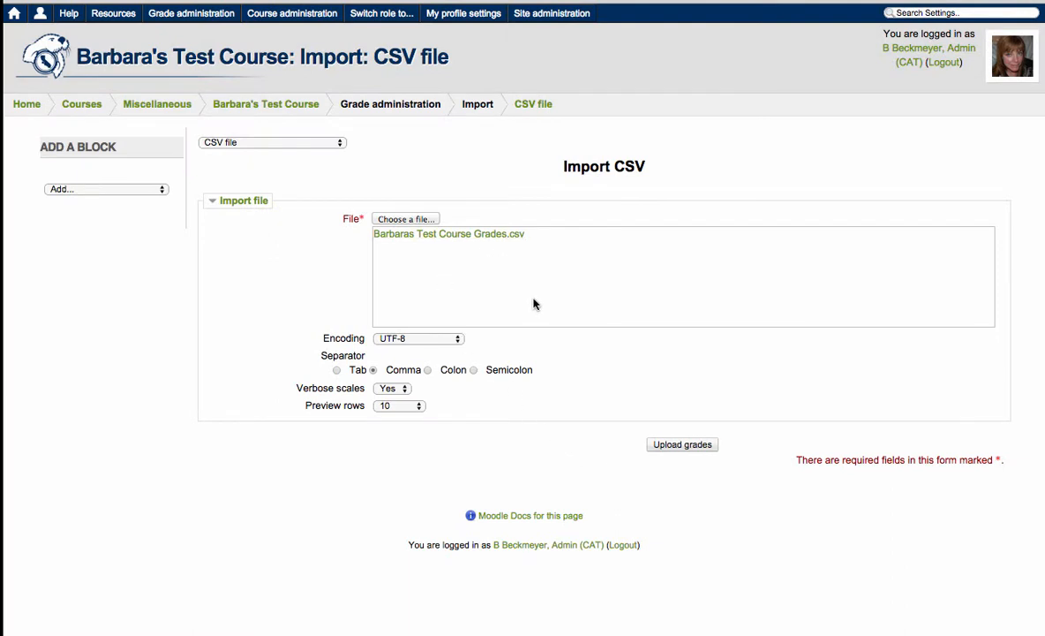
click(676, 445)
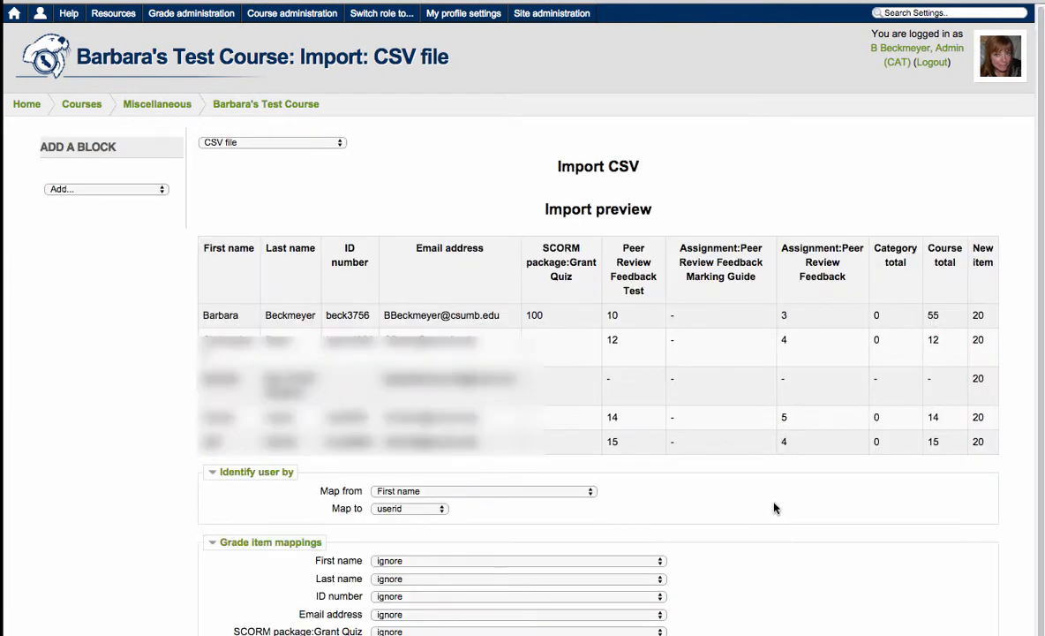
Identify users in the import by mapping from Email address to useremail
drag(766, 507, 762, 496)
click(749, 507)
click(590, 491)
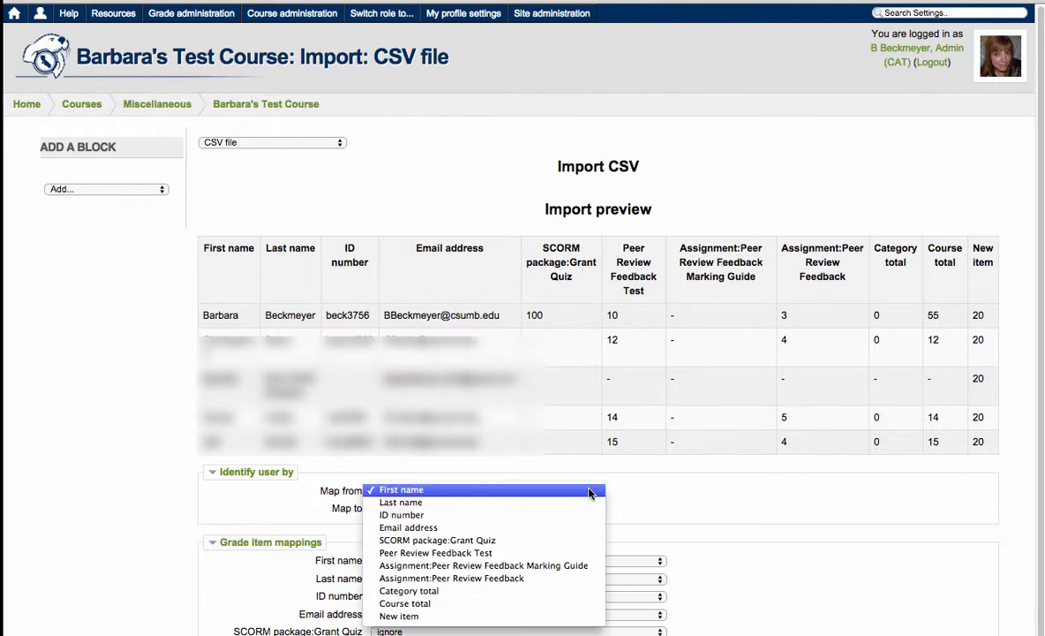
click(565, 528)
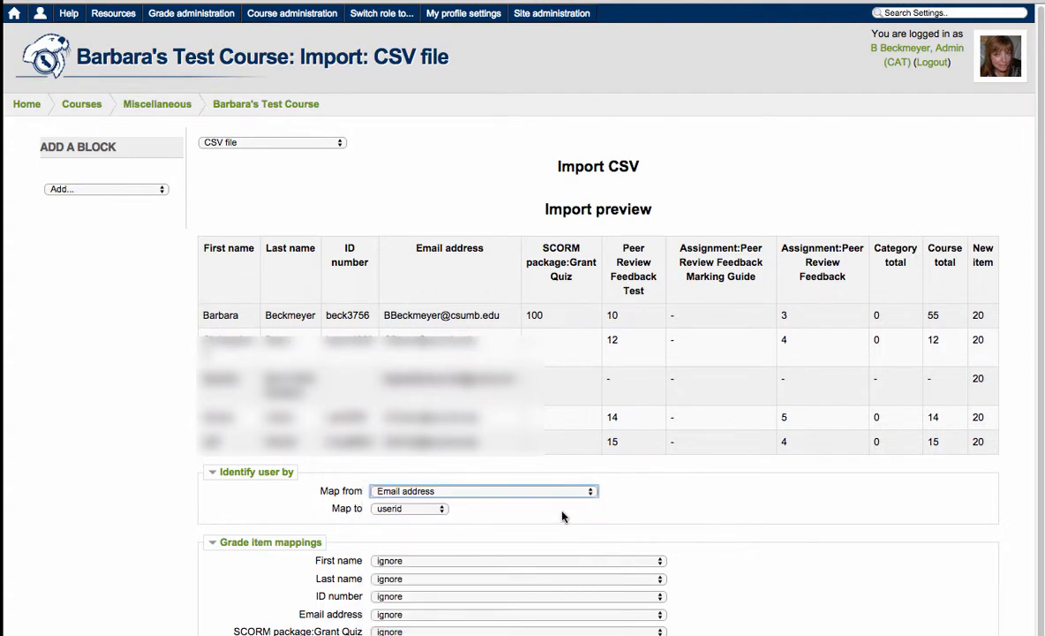
click(444, 511)
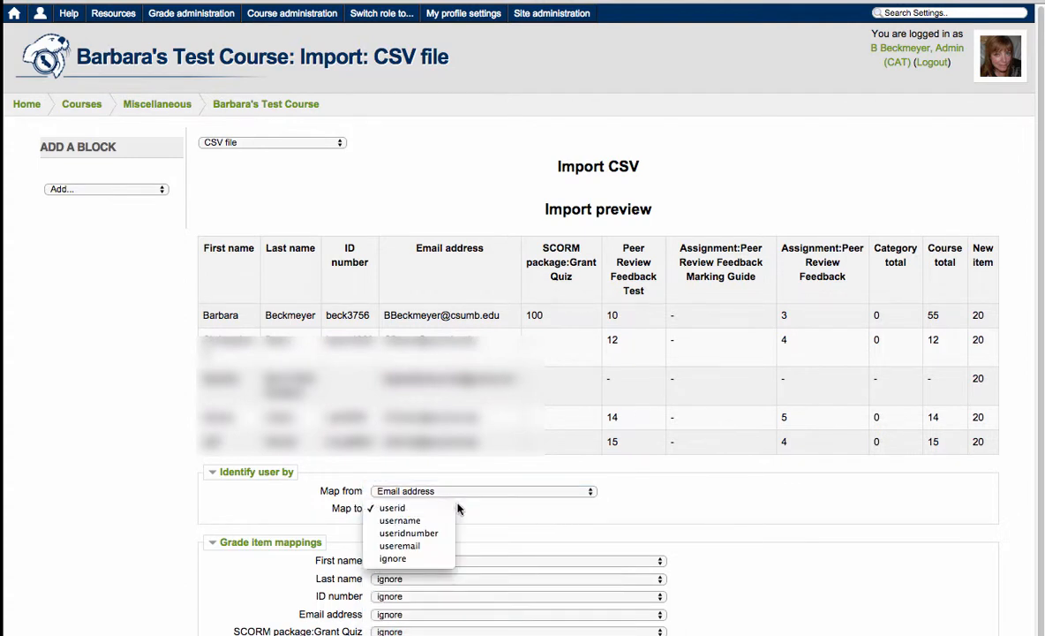
click(423, 547)
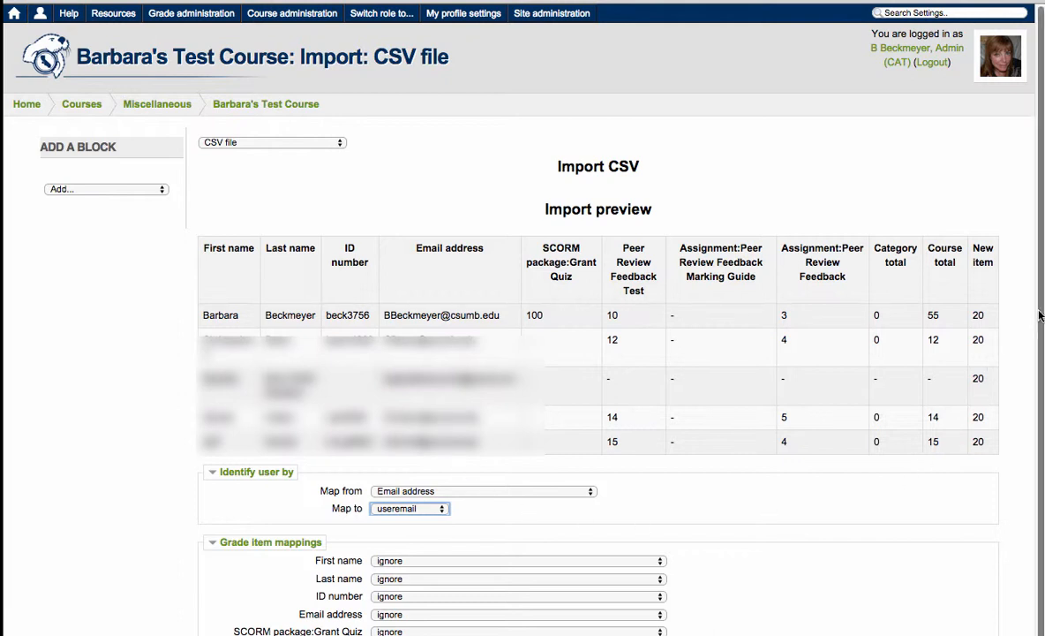
Map the New item column to new gradeitem, leave the other grade item mappings on ignore, and upload the grades
scroll(1029, 291, down, 3)
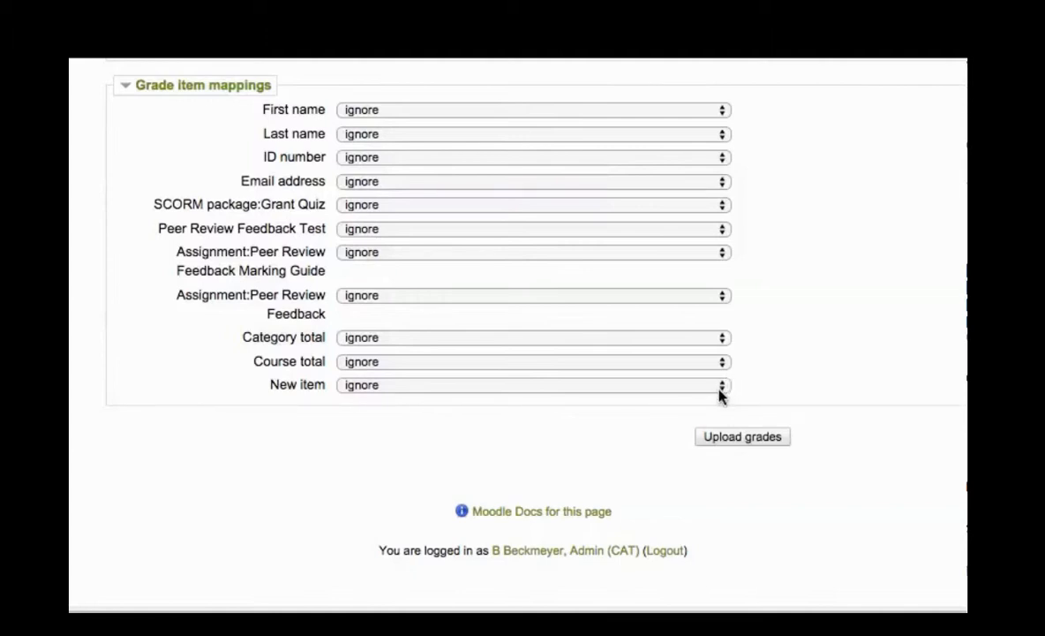
click(719, 387)
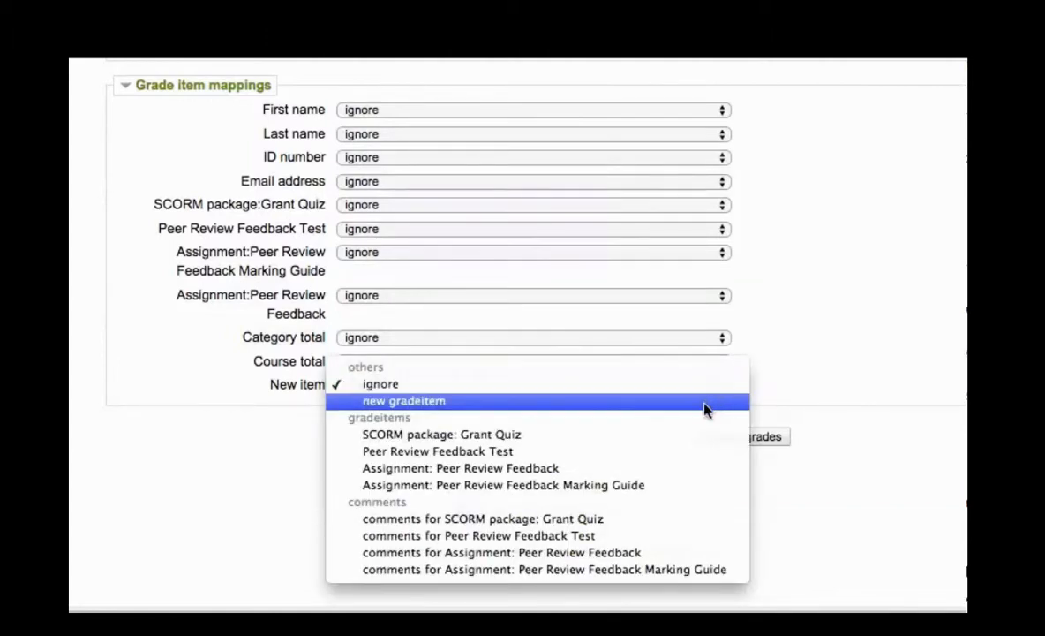
key(Escape)
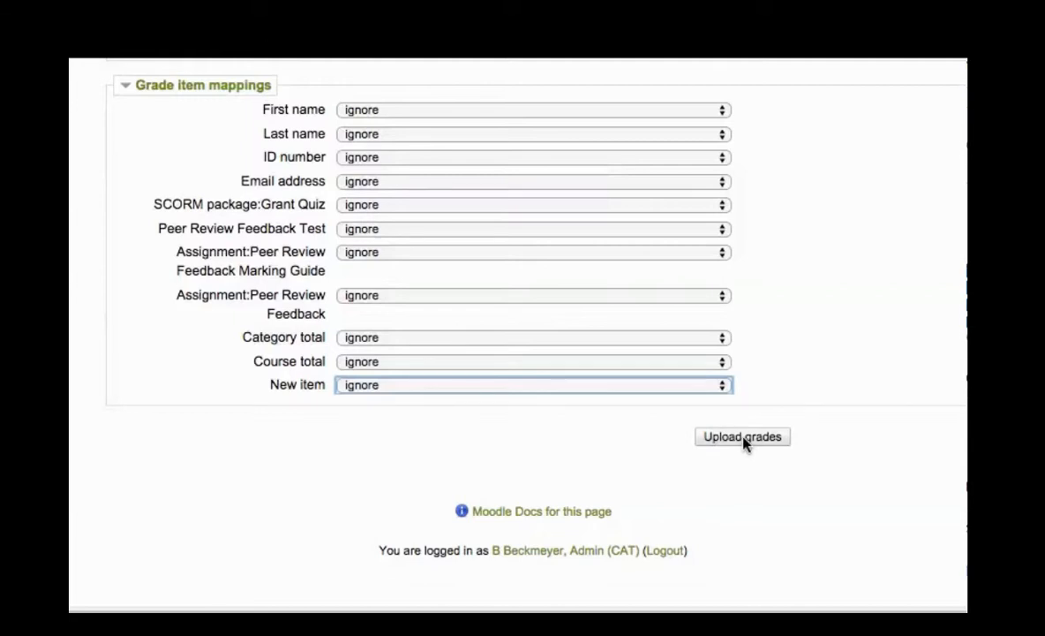
click(740, 441)
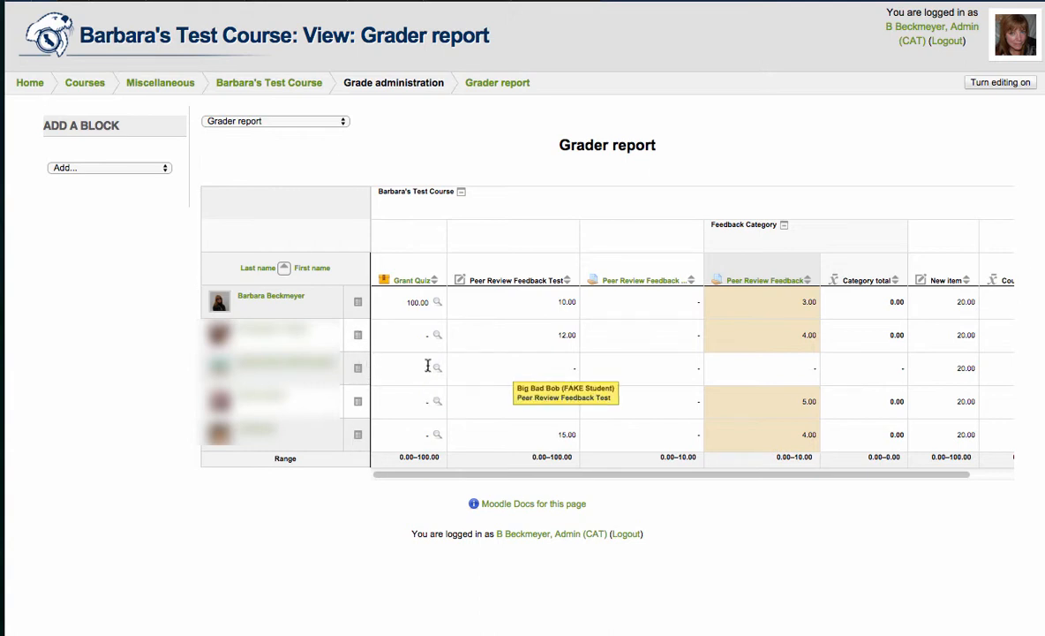
Open the individual user report for the student in the third row of the grader report
click(358, 368)
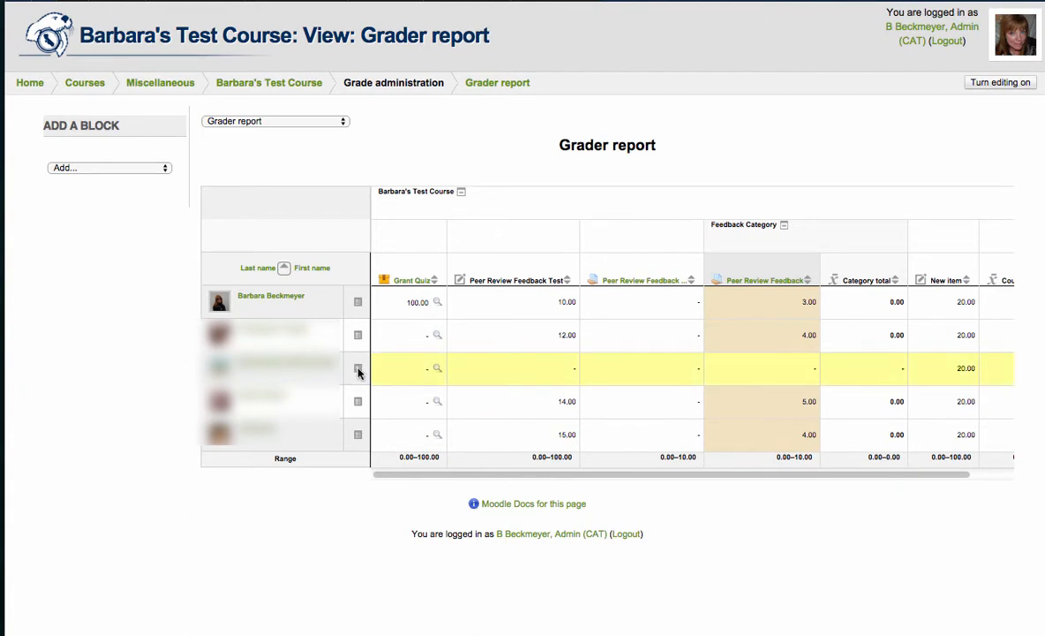
click(358, 369)
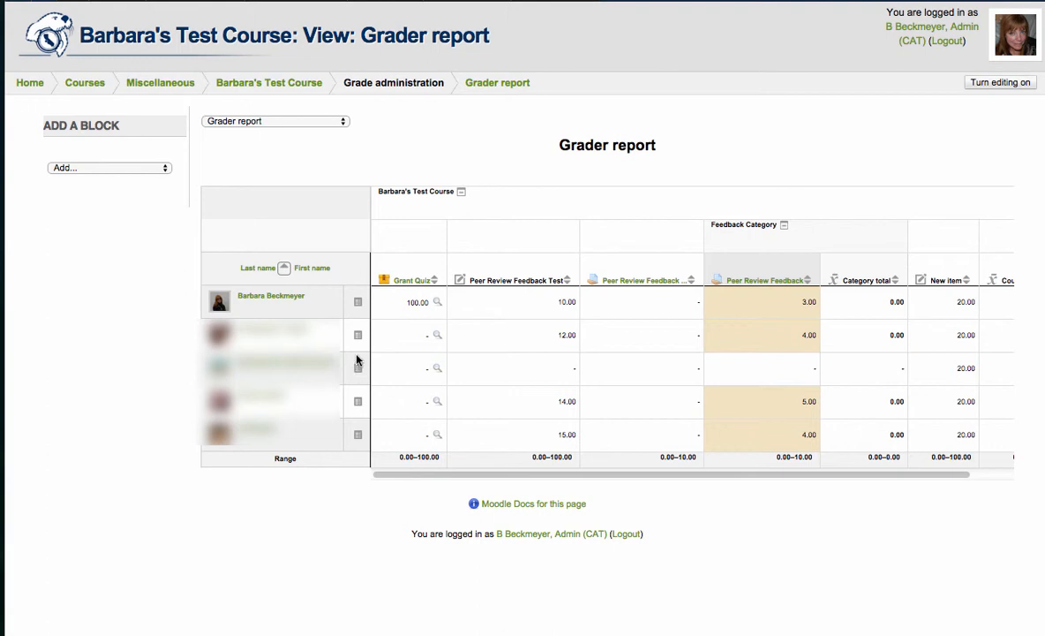
click(358, 362)
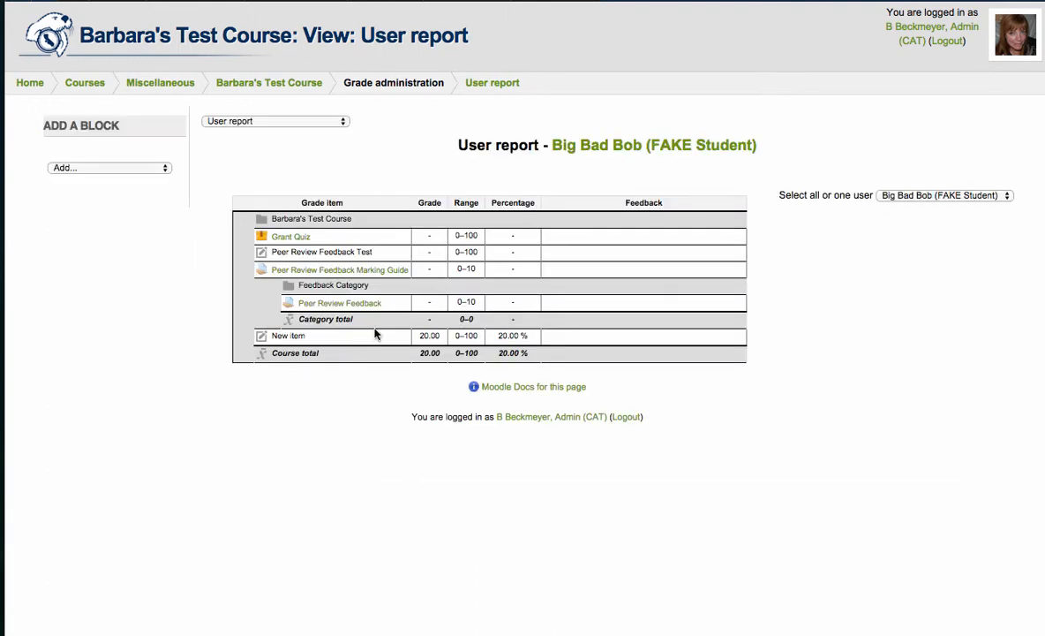